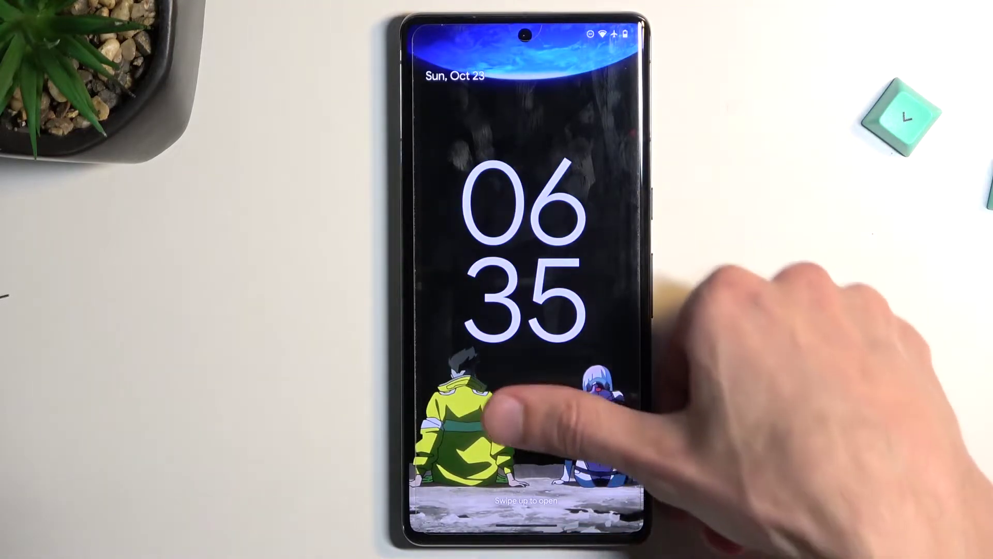
Swipe up from the lock screen and draw the unlock pattern.
left_click_drag(505, 434, 509, 233)
left_click_drag(447, 256, 448, 413)
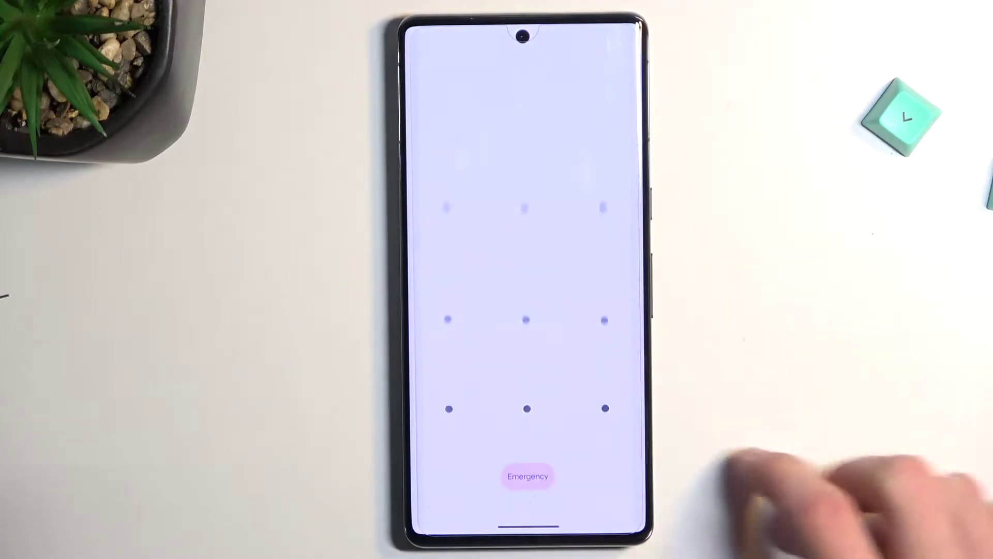